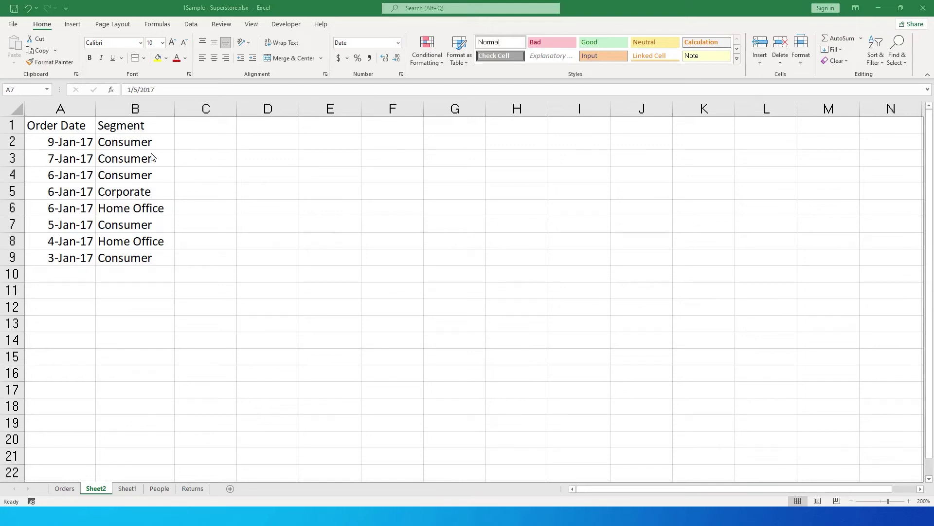
- Examine the order dates and their matching segments in the first data rows
left_click(250, 146)
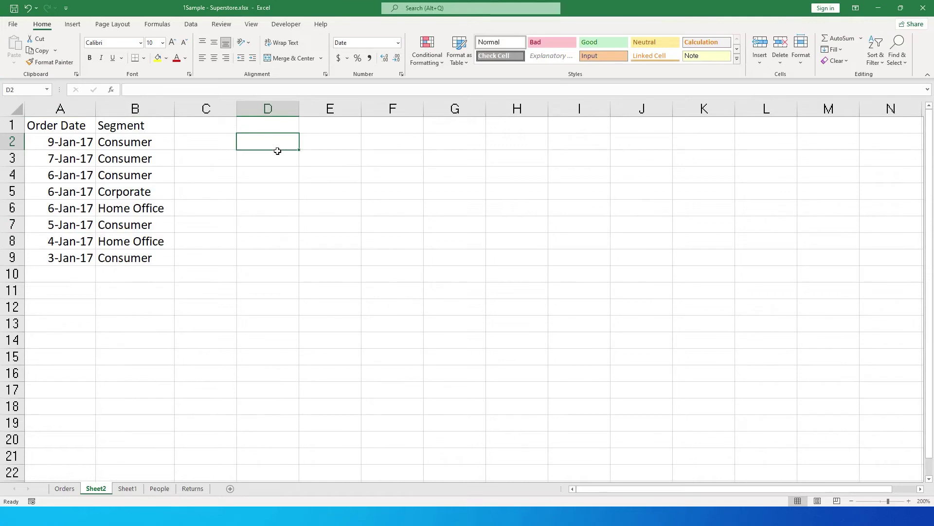
left_click(153, 143)
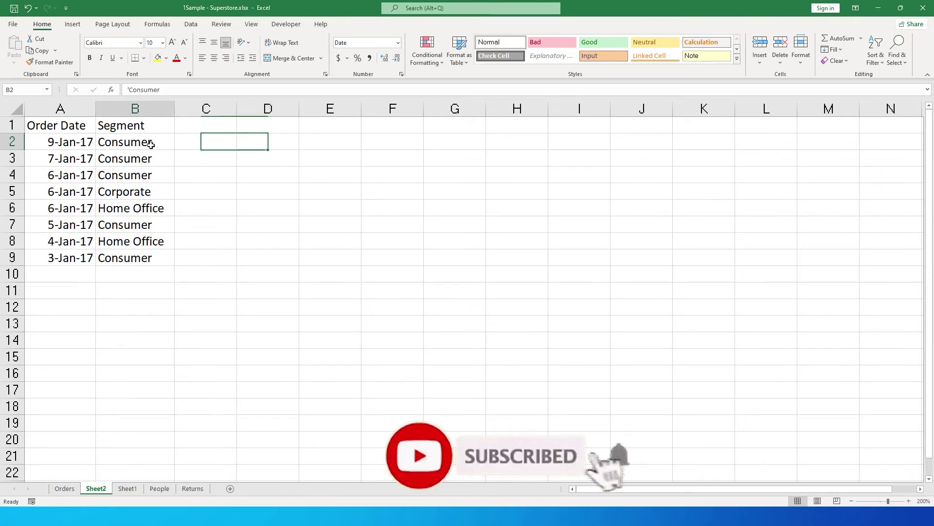
left_click(82, 146)
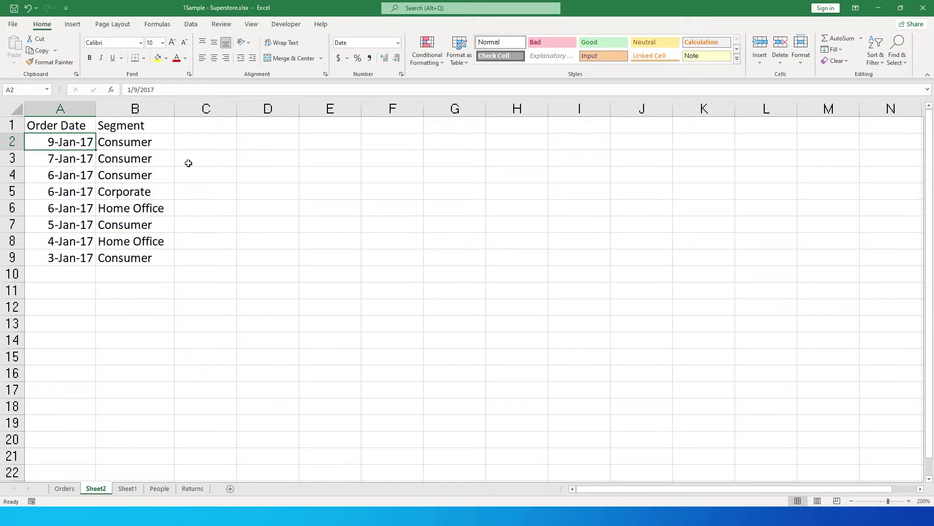
left_click(152, 141)
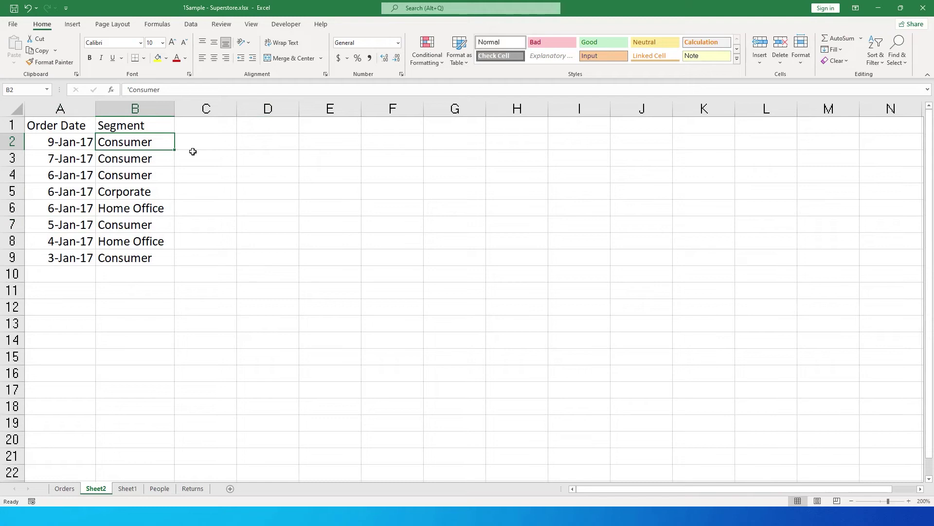
left_click(150, 144)
left_click(80, 175)
left_click(127, 176)
left_click(93, 181)
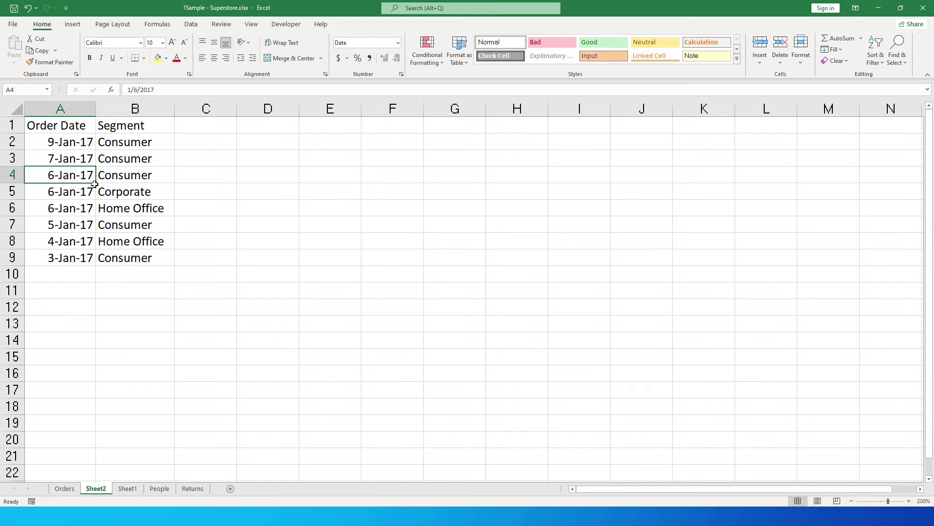
left_click(325, 159)
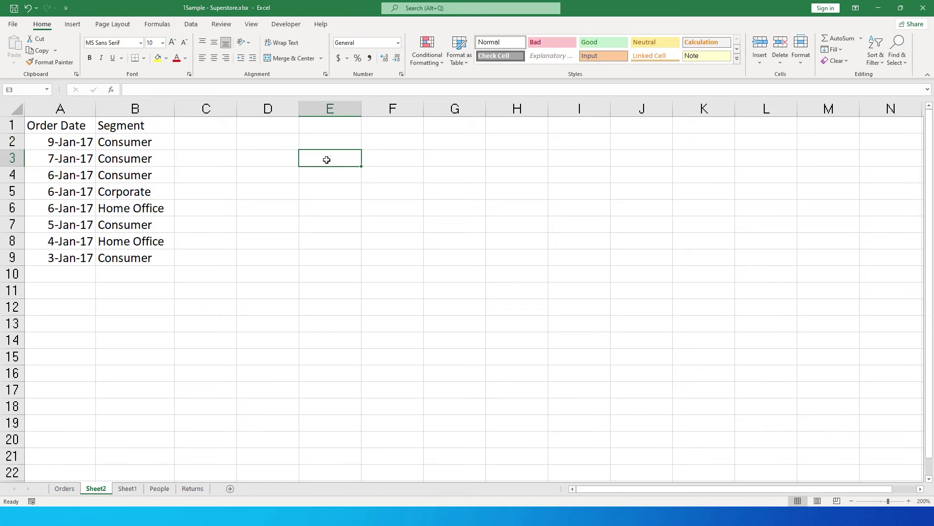
type("=")
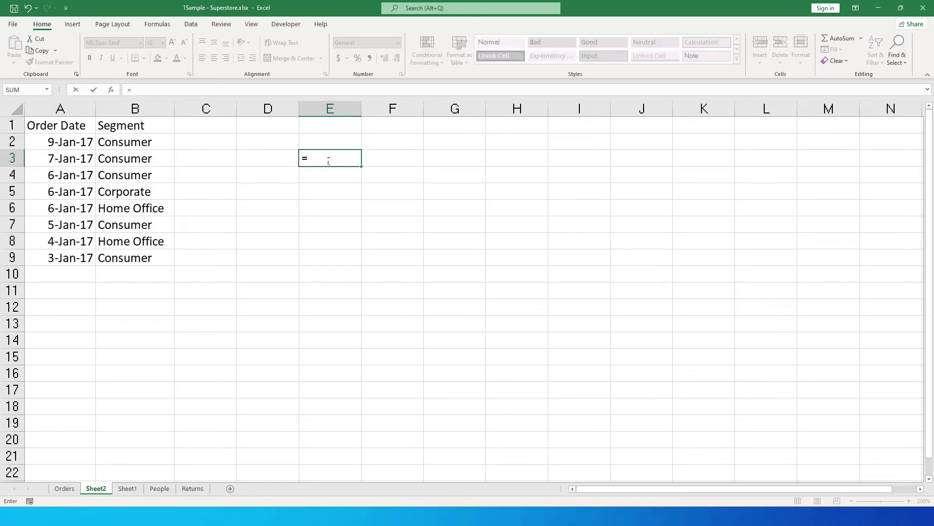
type("large")
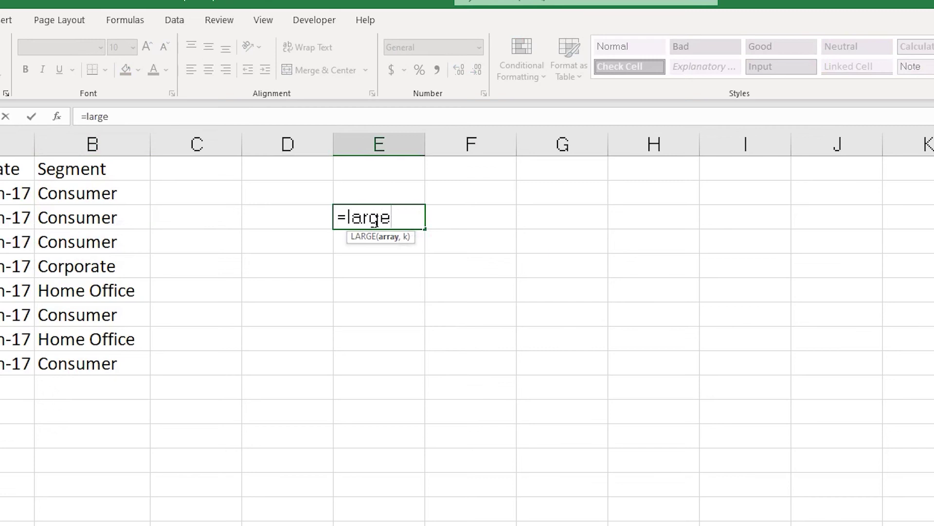
key("Tab")
key("Escape")
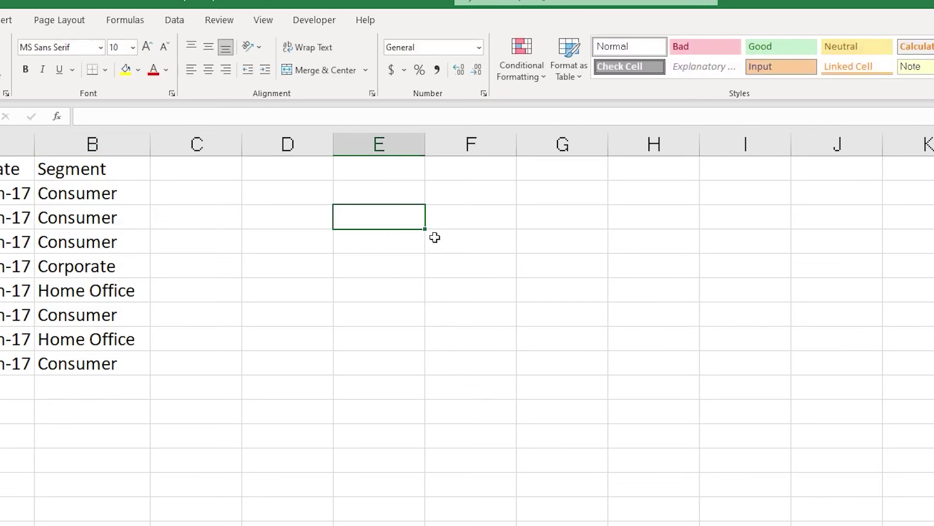
- Set the font of the whole column E to Calibri
left_click(379, 144)
left_click(49, 47)
type("Calibri Light")
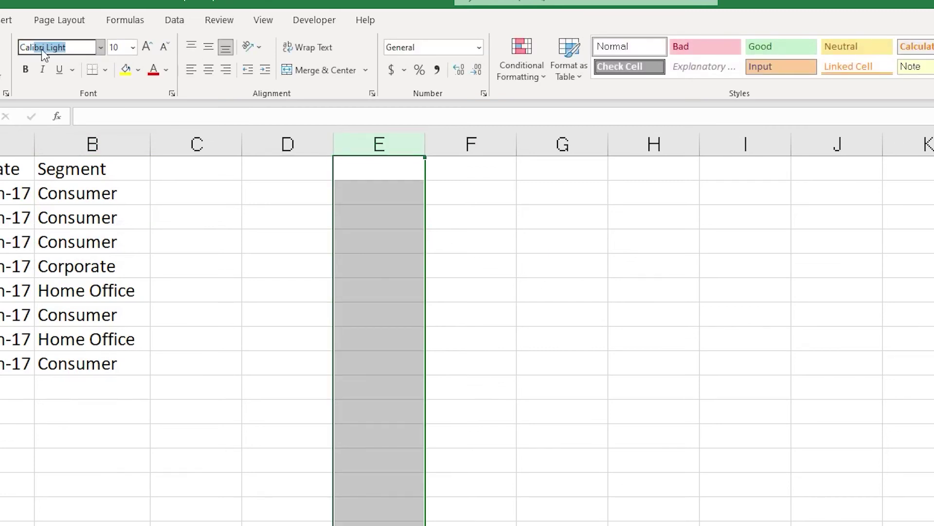
left_click(100, 47)
left_click(67, 107)
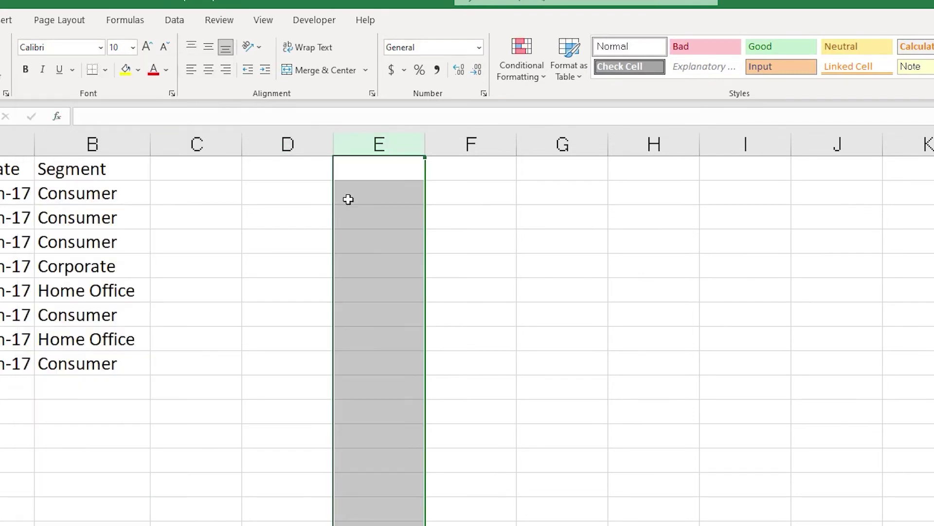
- Enter the formula =LARGE($A$2:$A$9,1) in cell E2 to return the latest order date
left_click(375, 195)
left_click(375, 197)
type("=")
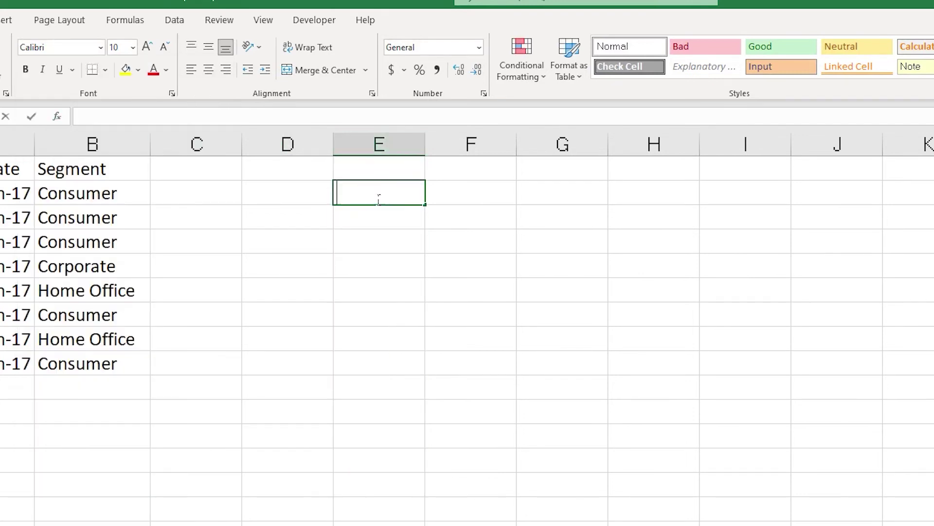
type("large")
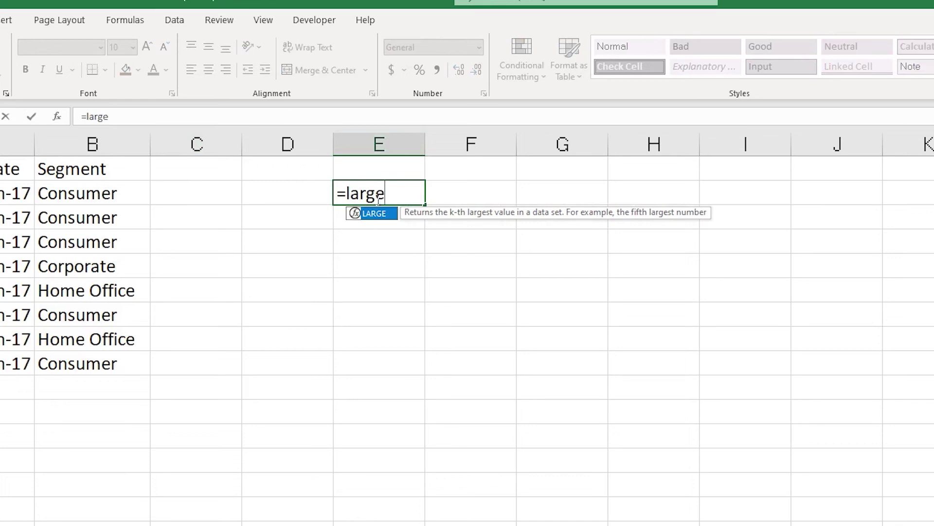
key("Tab")
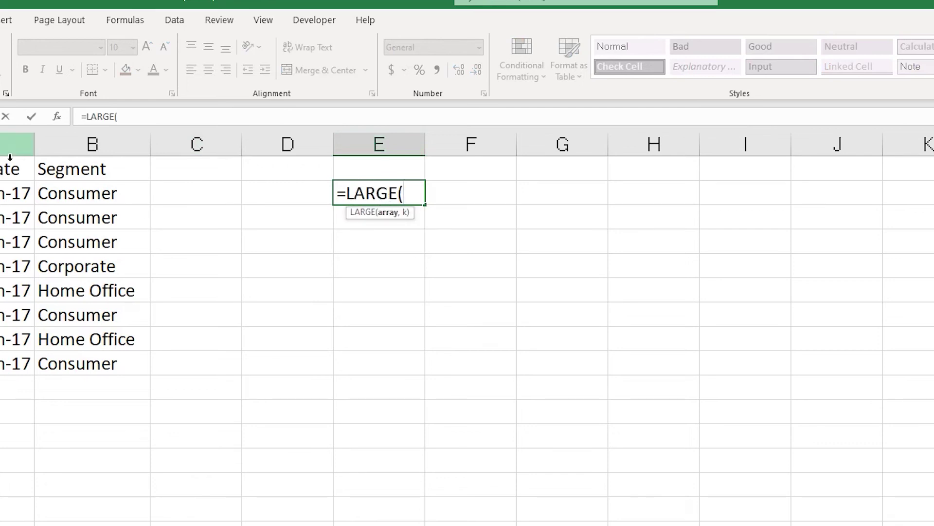
left_click_drag(5, 197, 5, 368)
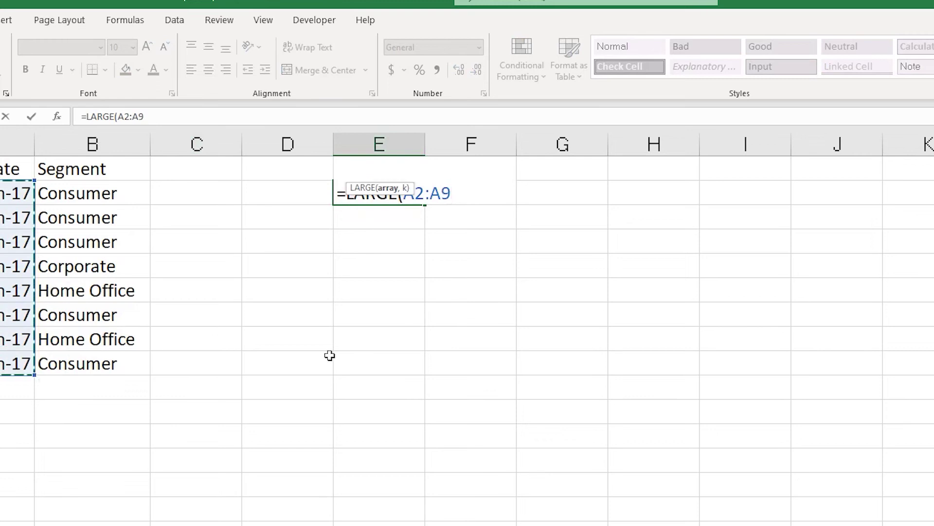
key("F4")
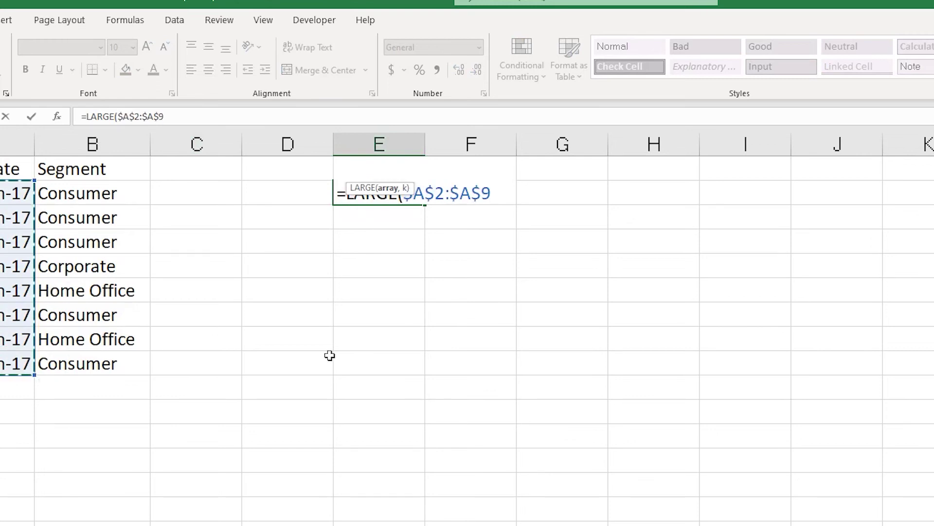
type(",")
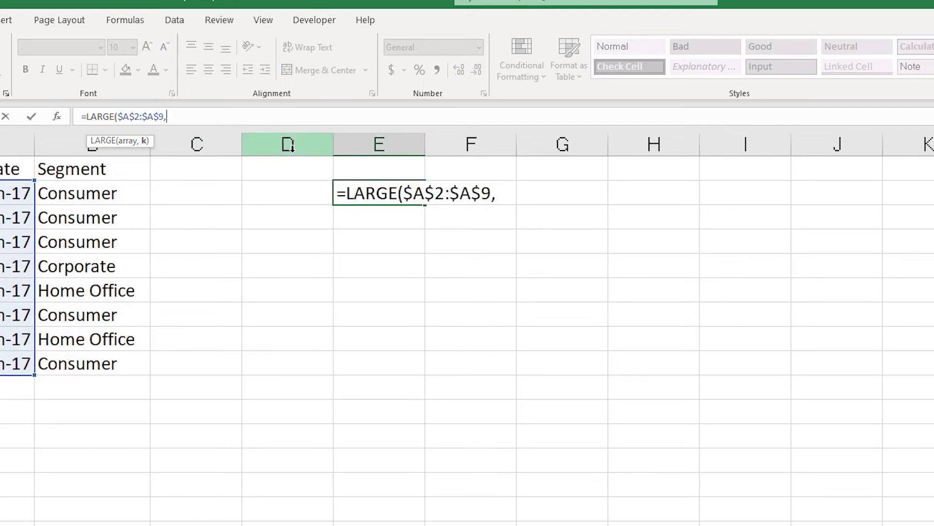
type("1)")
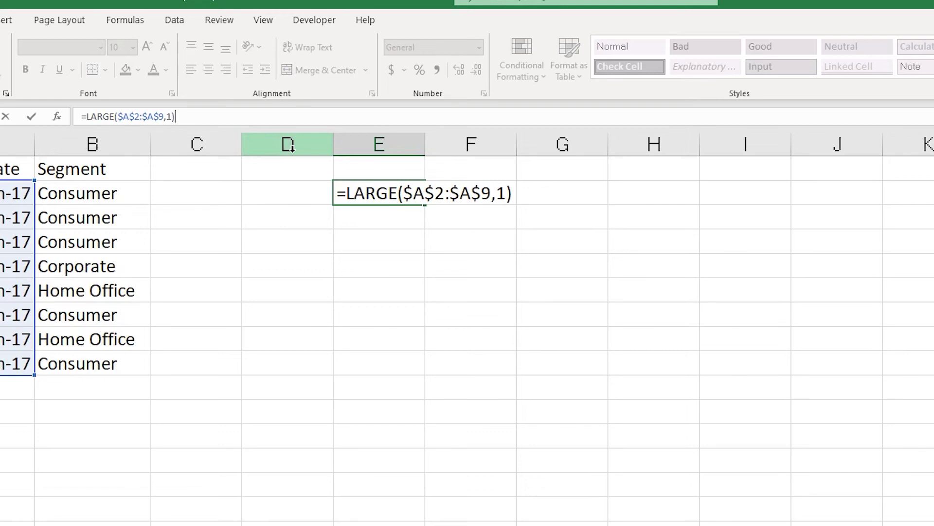
key("Return")
- Format cell E2 as a date in the day-month-year style that displays like 9-Jan-17
key("Up")
key("ctrl+1")
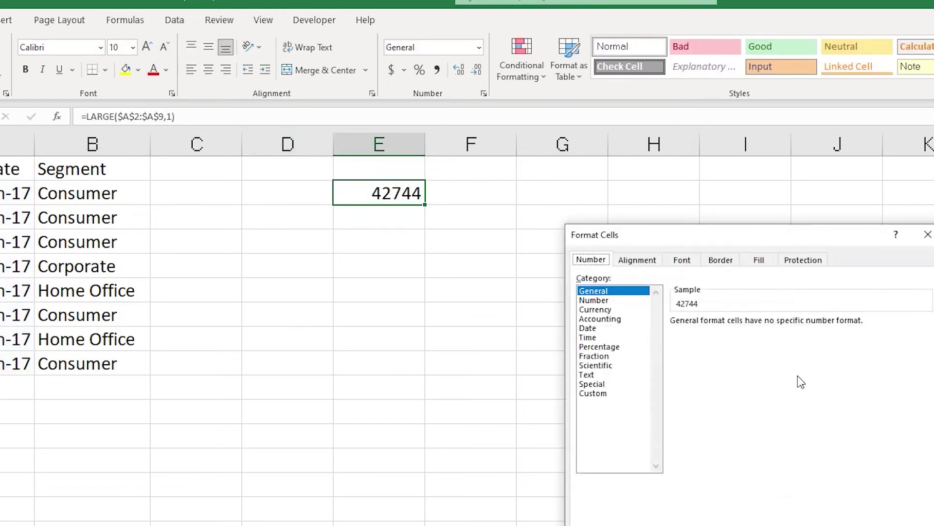
left_click(588, 328)
left_click(708, 390)
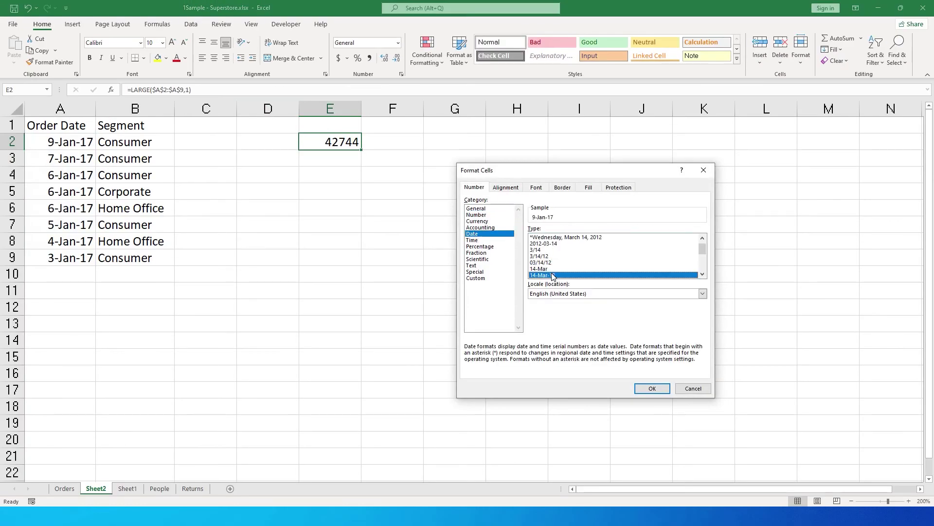
double_click(553, 276)
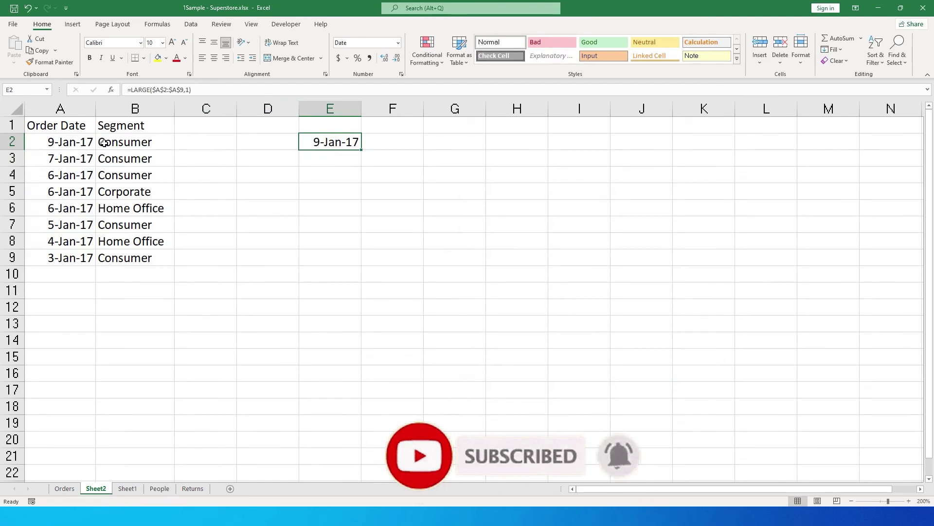
- Change the order date in A2 to 2/9/2017 to test the formula, and undo that change
left_click(73, 149)
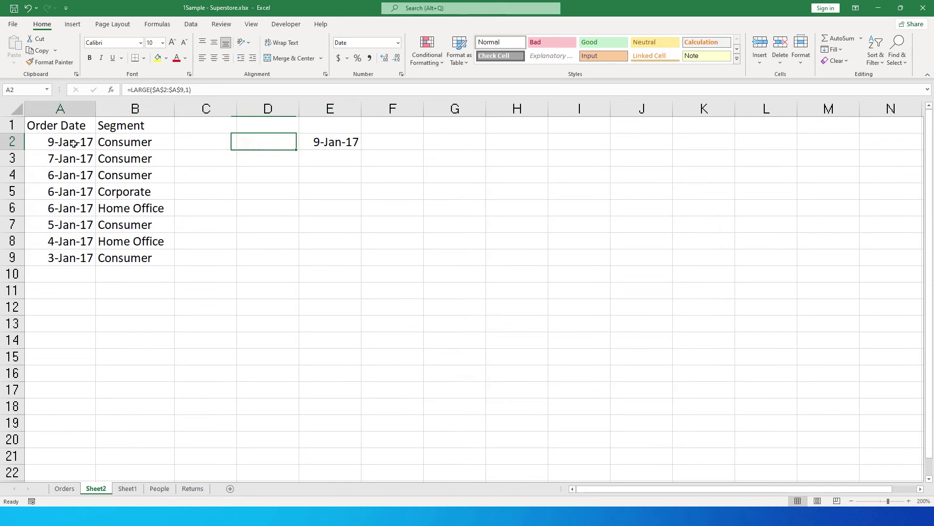
left_click(136, 96)
key("Home")
key("Delete")
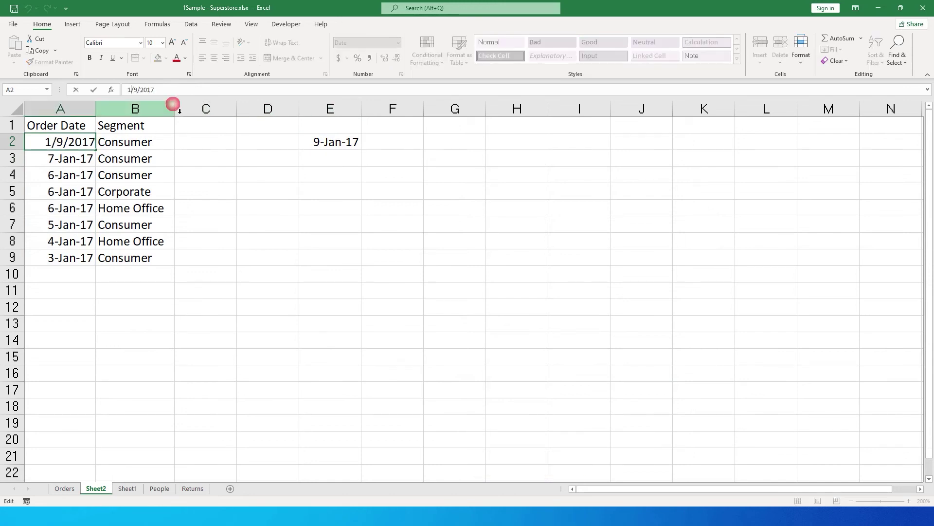
type("2")
key("Return")
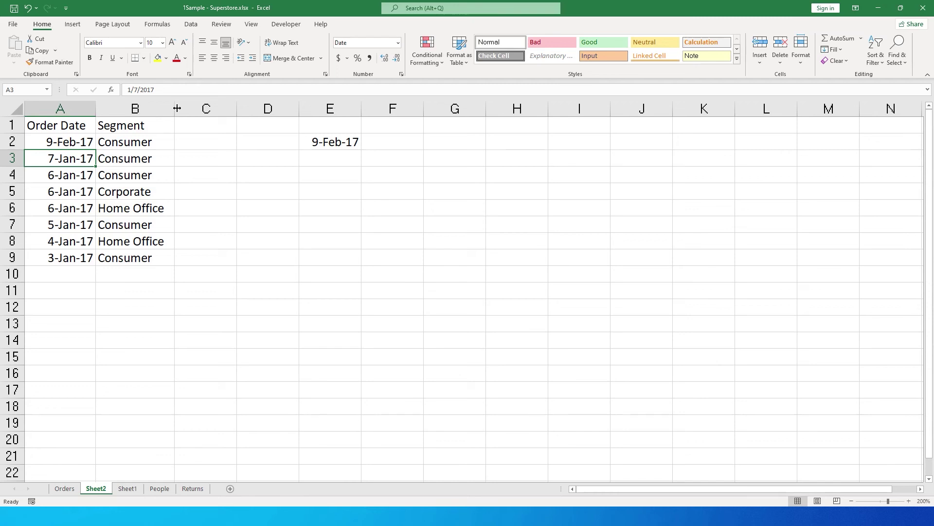
left_click(336, 142)
key("ctrl+z")
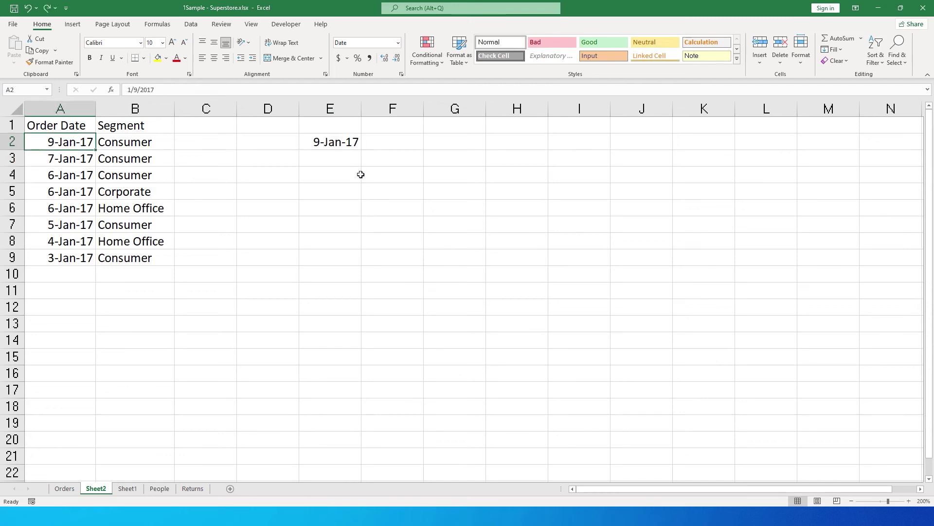
- Set the k argument of the LARGE formula in E2 to 3 to return the third latest date
left_click(347, 148)
key("F2")
key("BackSpace")
type("3")
key("Return")
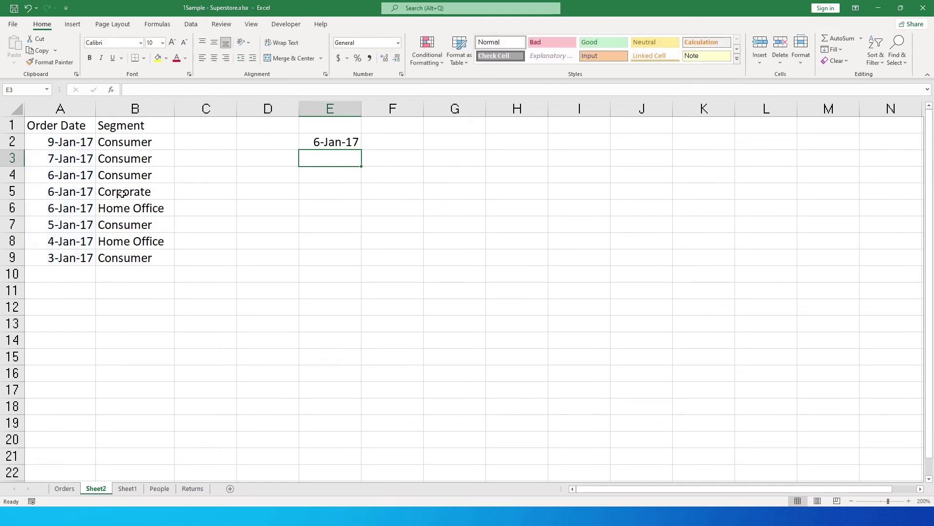
- Check the date in E2 against the order dates in A2:A9 and review the Segment column
left_click_drag(73, 146, 73, 258)
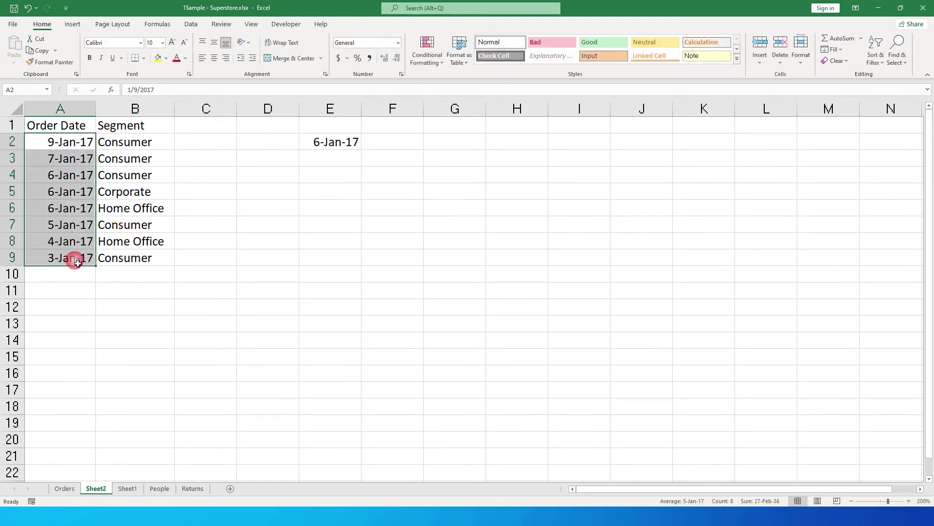
left_click(77, 176)
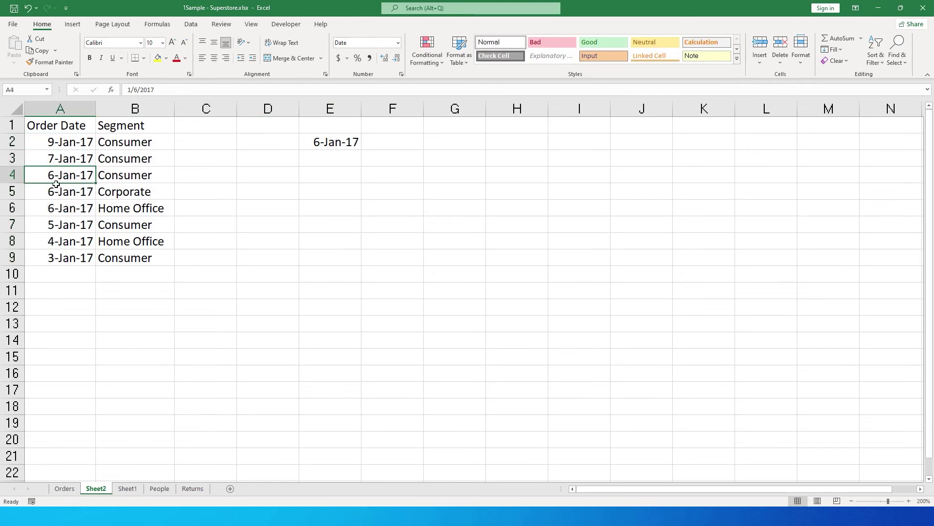
left_click(349, 148)
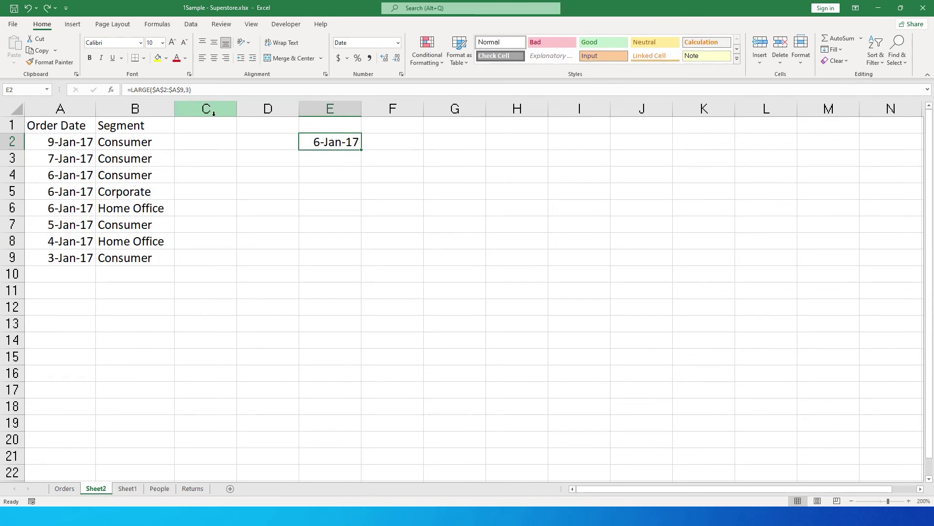
left_click(340, 161)
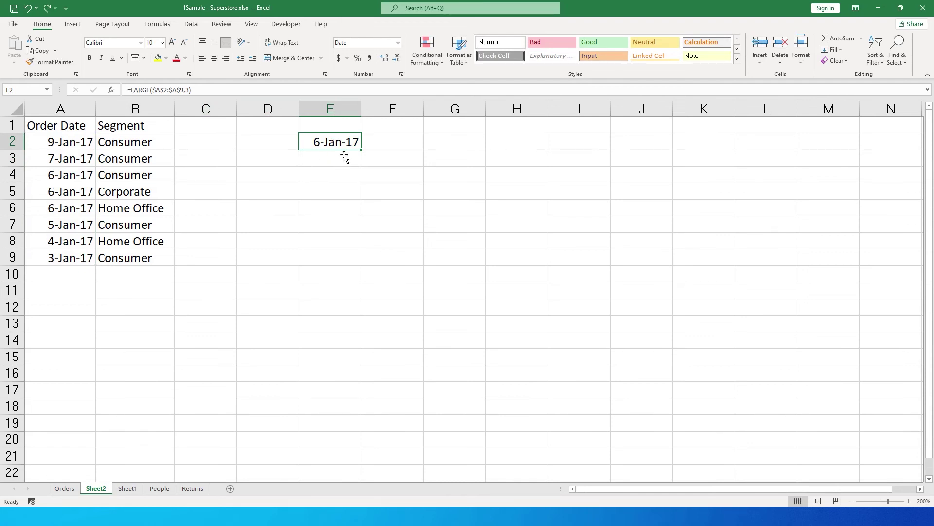
left_click(140, 156)
left_click(132, 125)
left_click(133, 114)
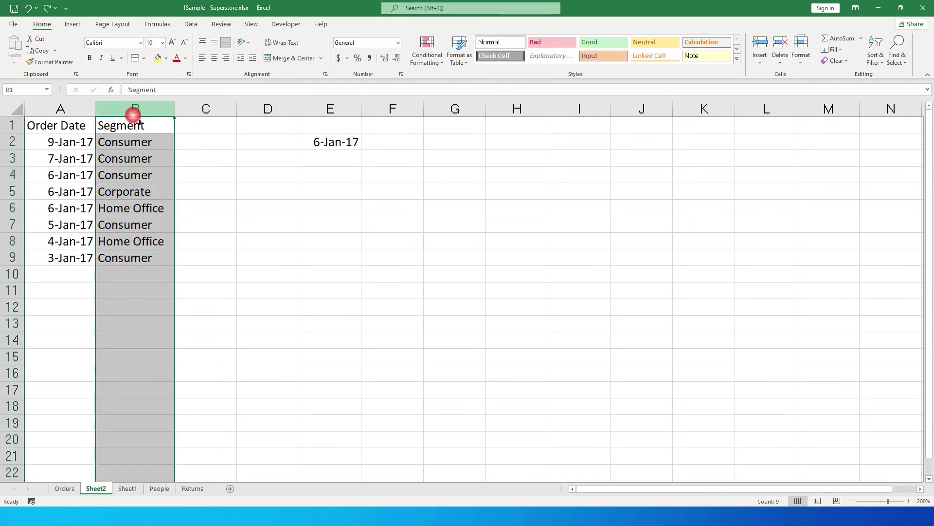
left_click(335, 145)
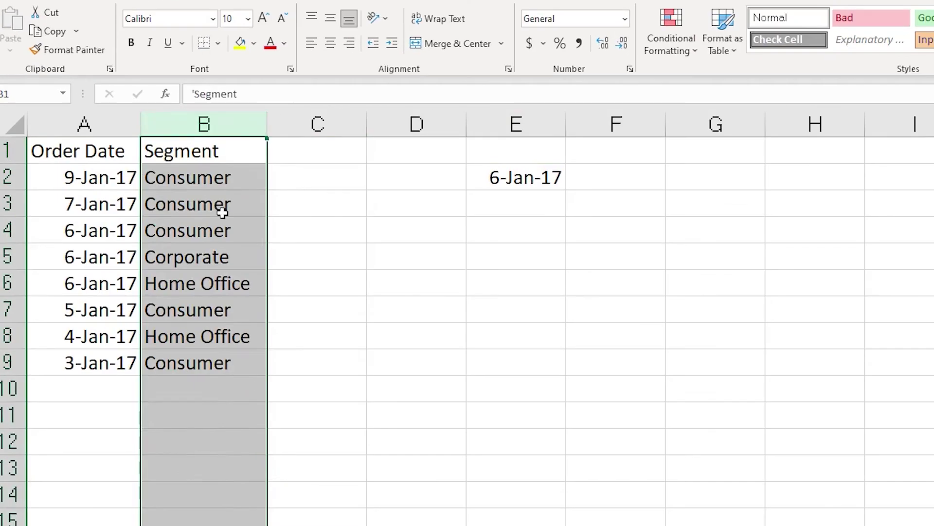
- Remove the k argument from the LARGE formula in E2, enclose $A$2:$A$9 in parentheses and append a multiplication operator
left_click(225, 188)
key("Right")
key("Right")
key("Right")
left_click(319, 97)
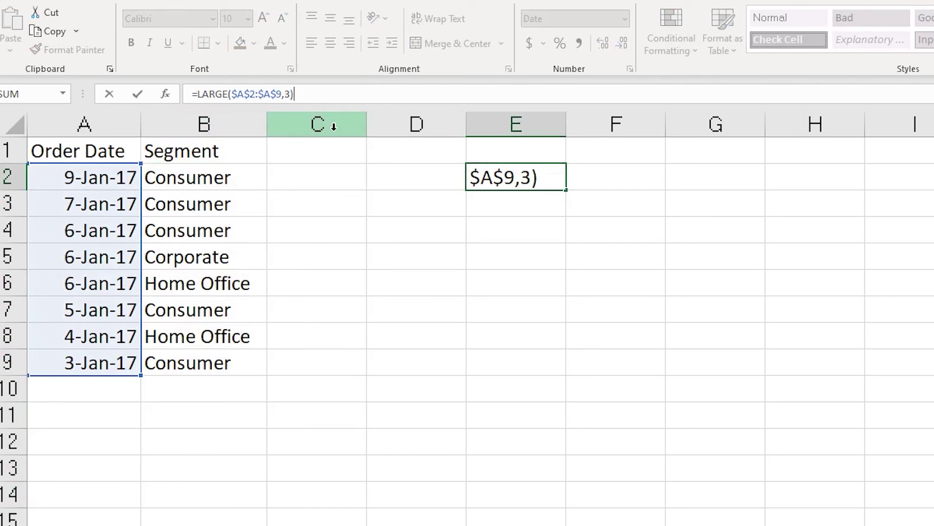
key("BackSpace")
key("BackSpace")
key("BackSpace")
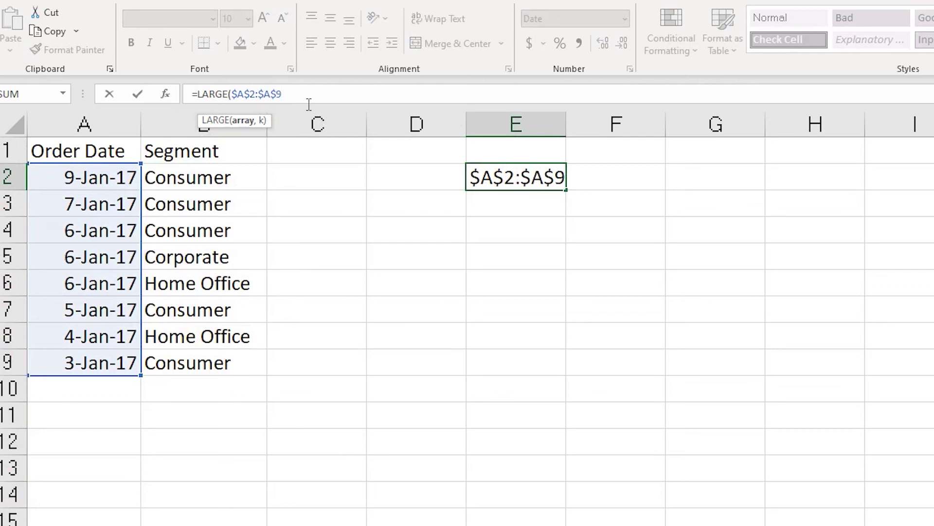
left_click(232, 94)
type("(")
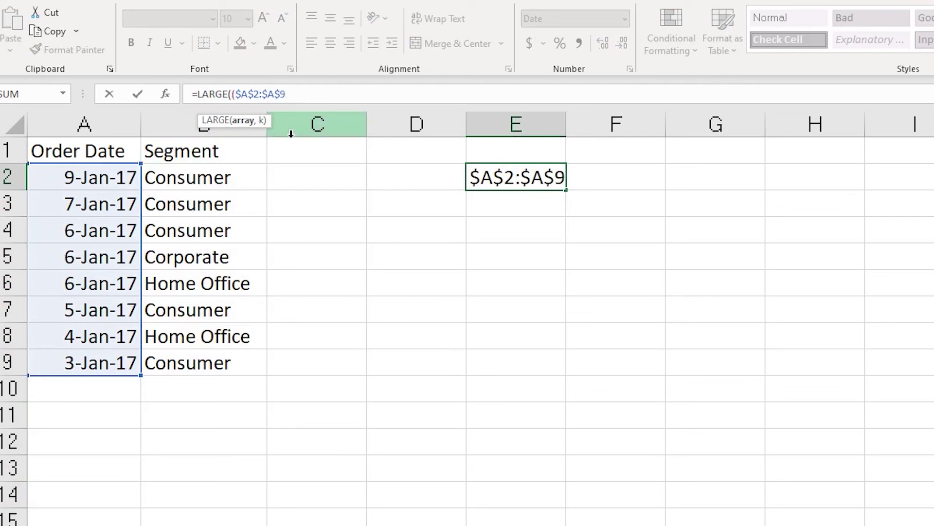
left_click(318, 99)
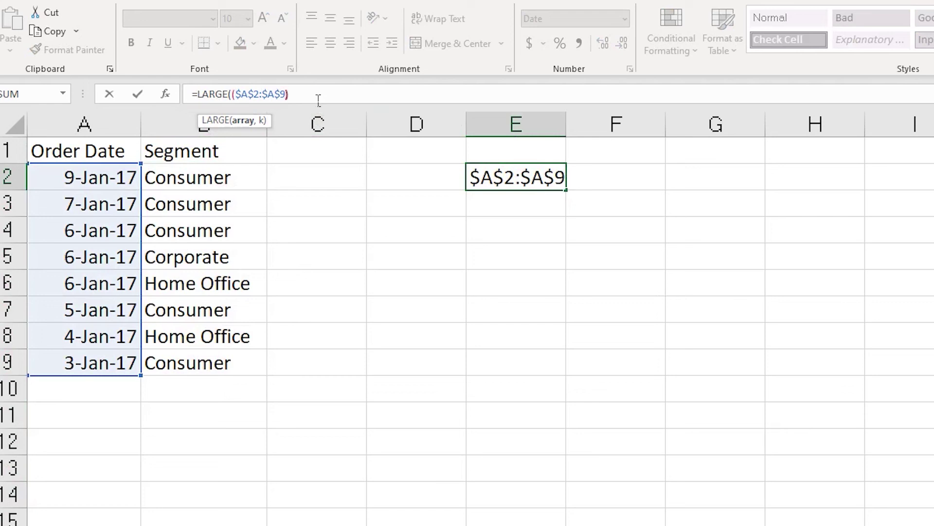
type(")*")
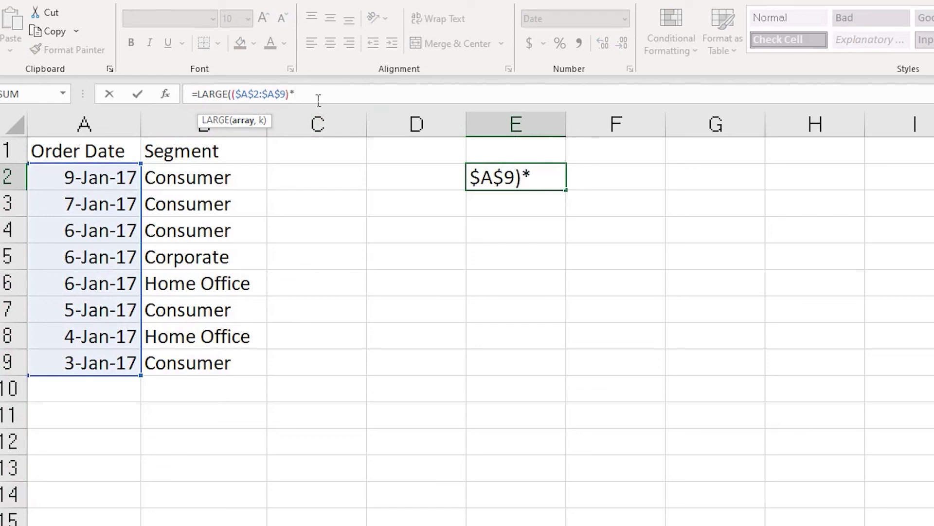
- Add the segment condition (--($B$2:$B$9=B2)) as the multiplier in the E2 formula, with the segment range absolute
type("(--(")
left_click_drag(204, 183, 225, 373)
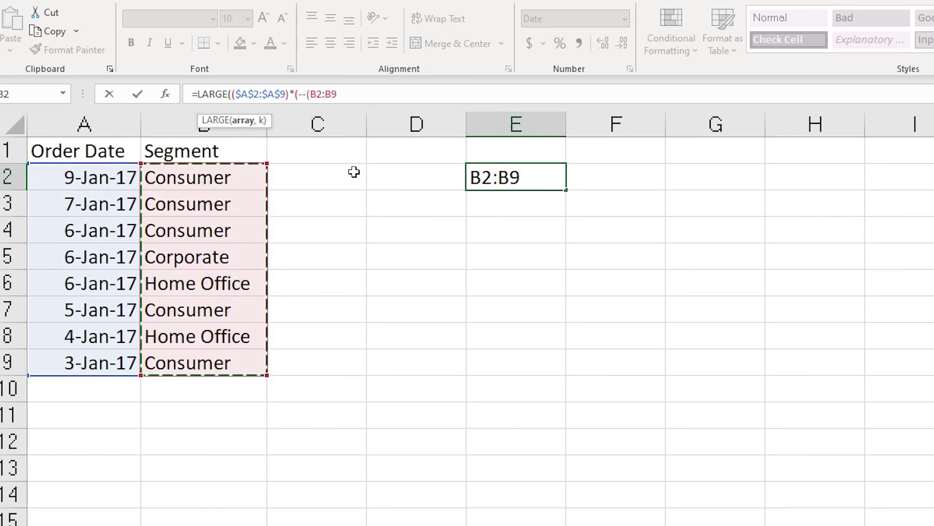
key("F4")
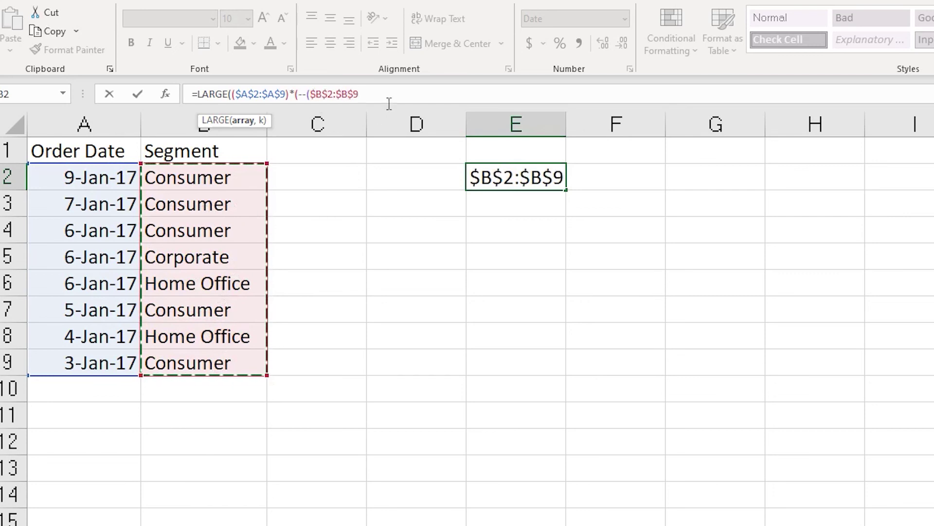
type("=")
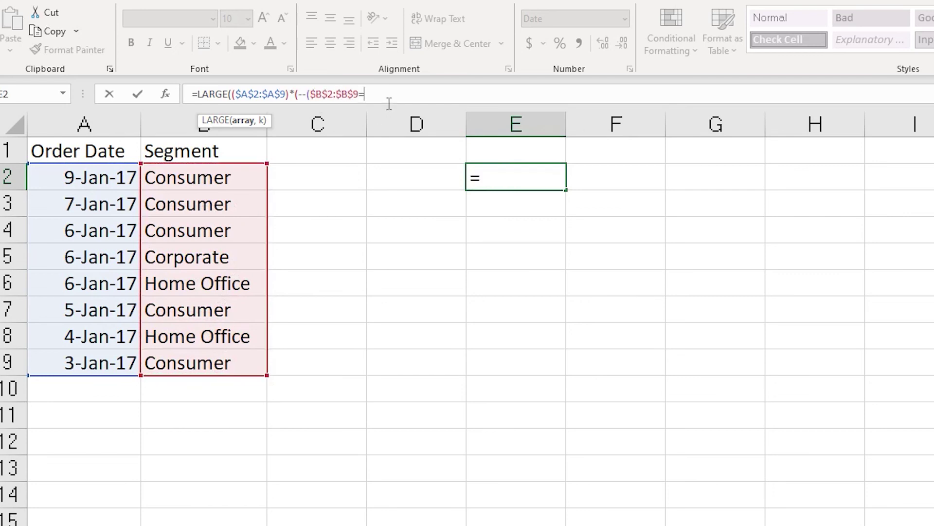
left_click(226, 181)
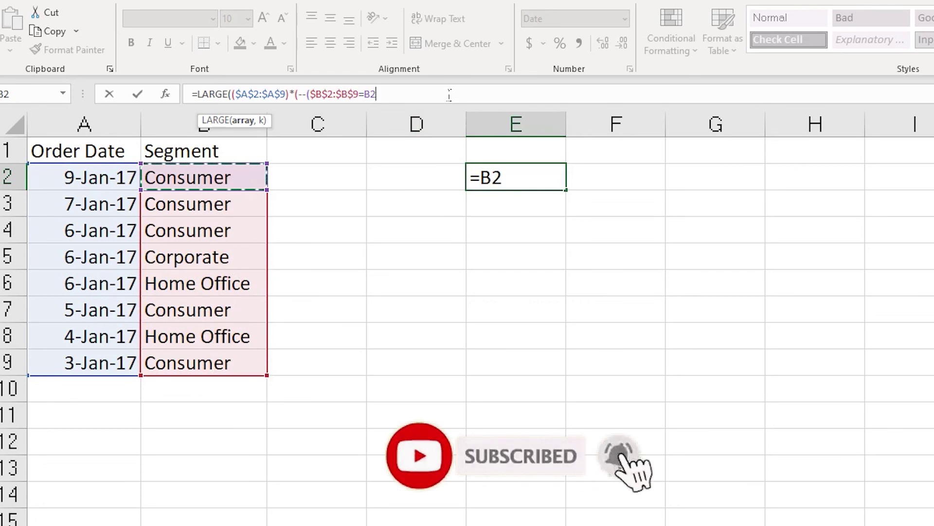
type(")")
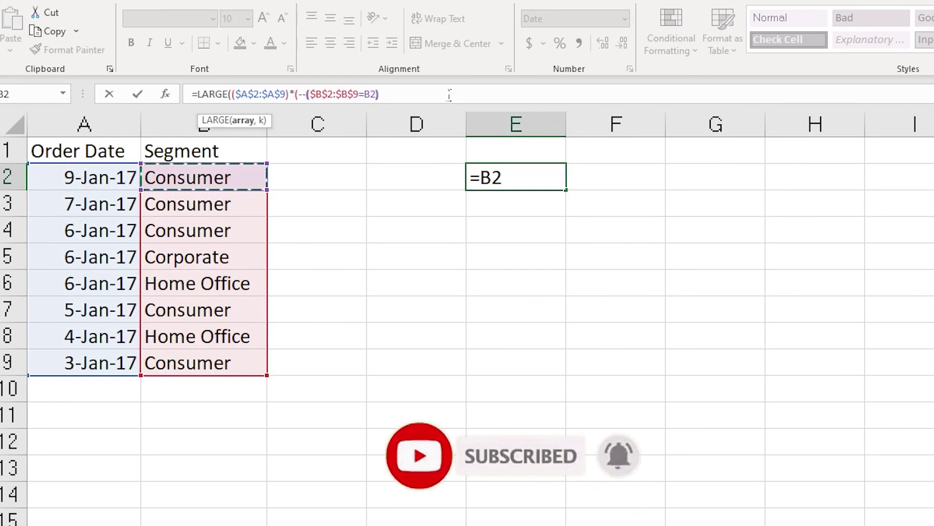
type("))")
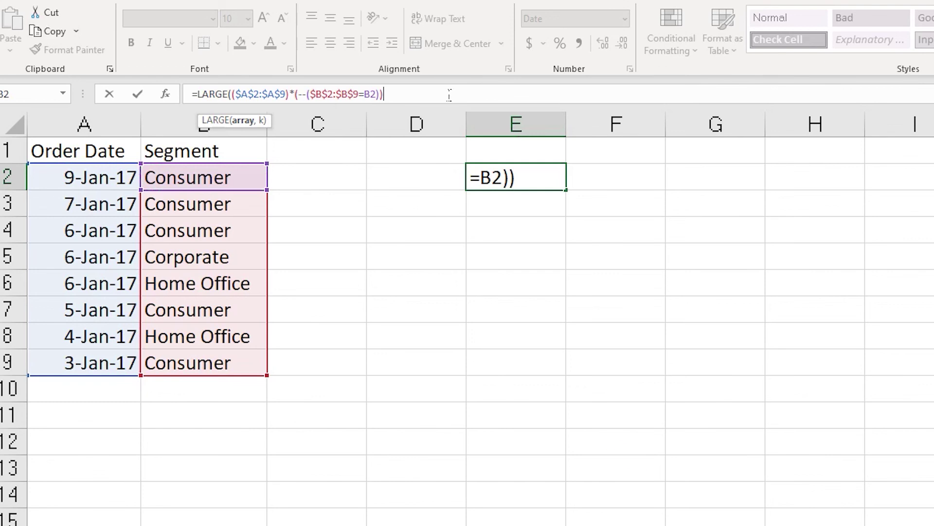
- Enclose the whole product in parentheses, add k as 2, and enter the E2 formula as an array formula
left_click(233, 94)
type("(")
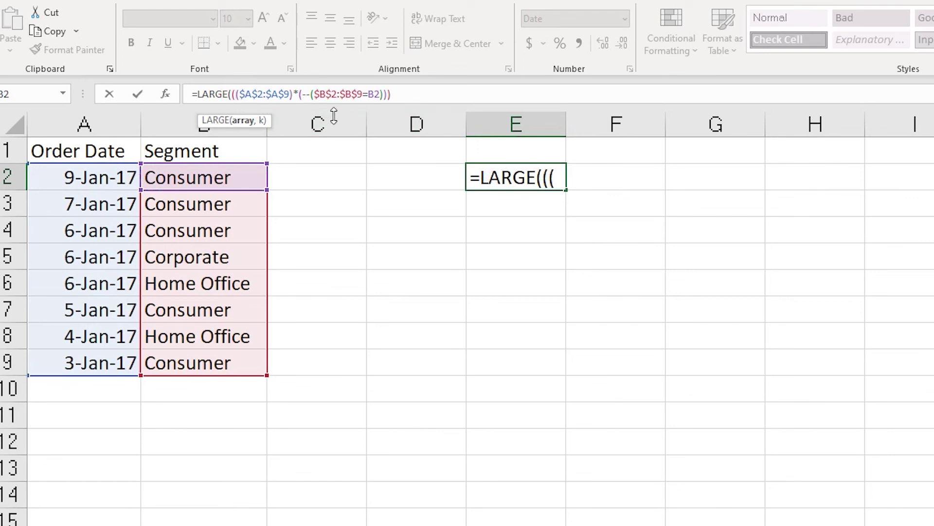
left_click(411, 96)
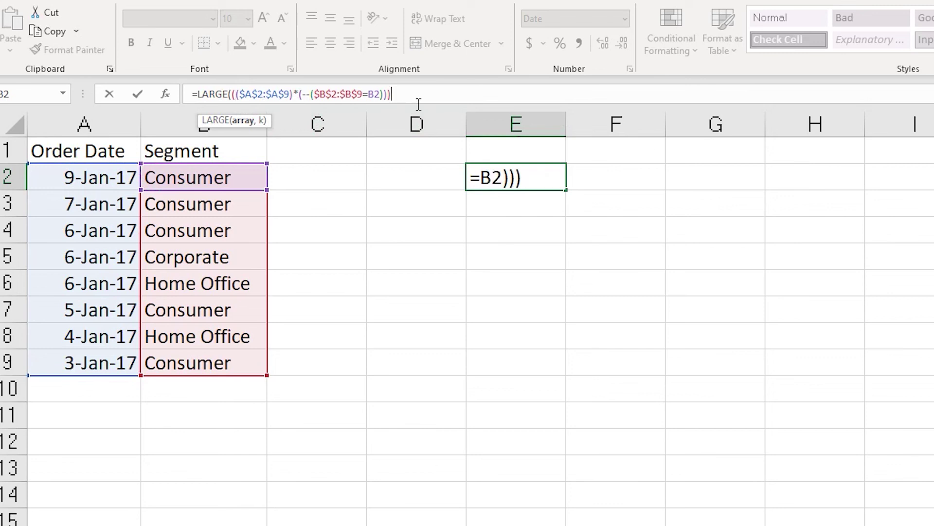
type(",")
type("2)")
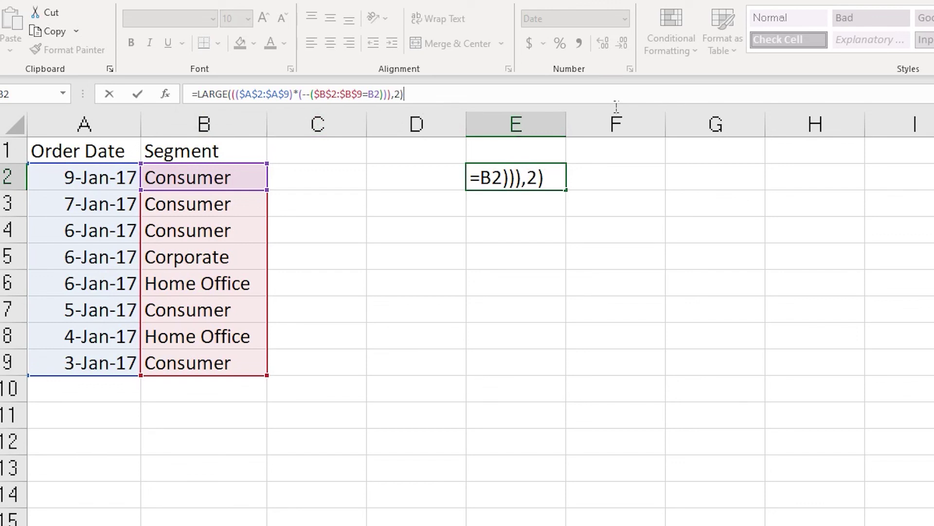
key("ctrl+shift+Return")
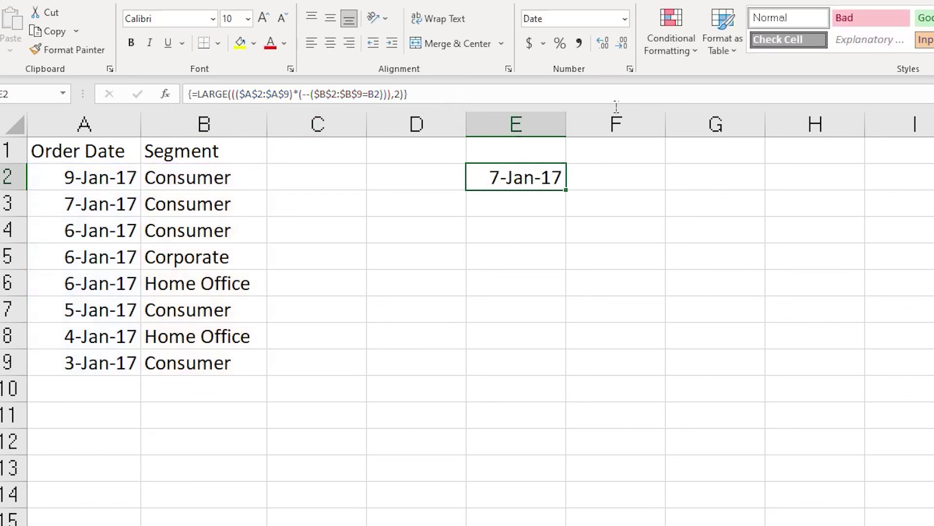
- Check the Consumer date in E2 against the data, and set the k argument of its LARGE formula to 3
left_click(219, 185)
left_click(539, 182)
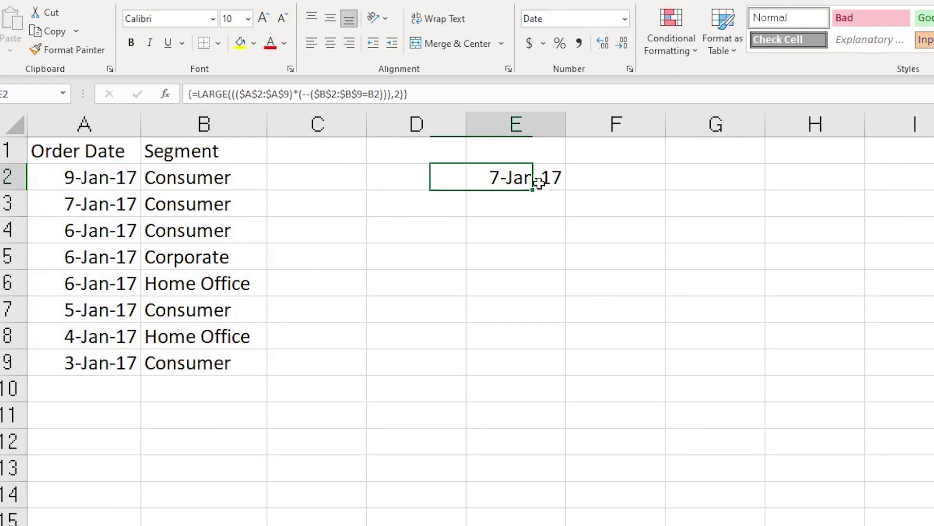
left_click(125, 204)
left_click(560, 178)
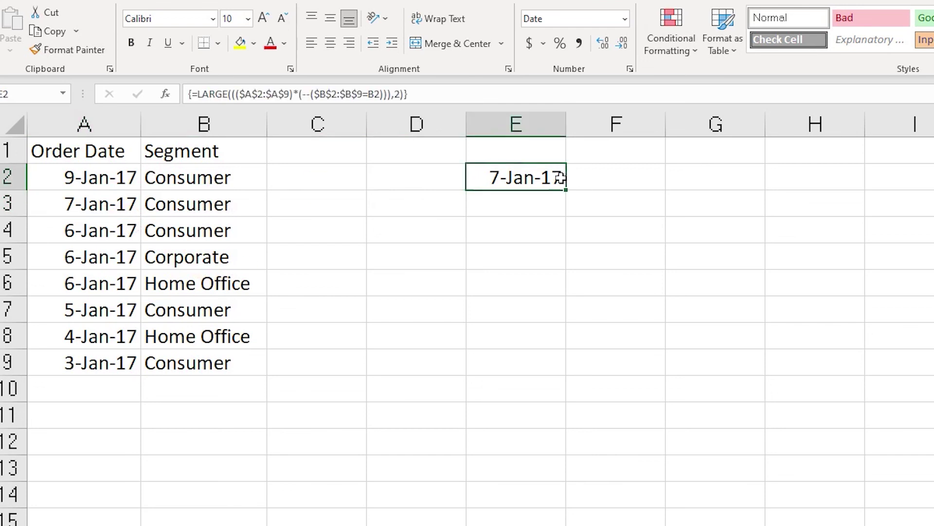
left_click(408, 97)
key("BackSpace")
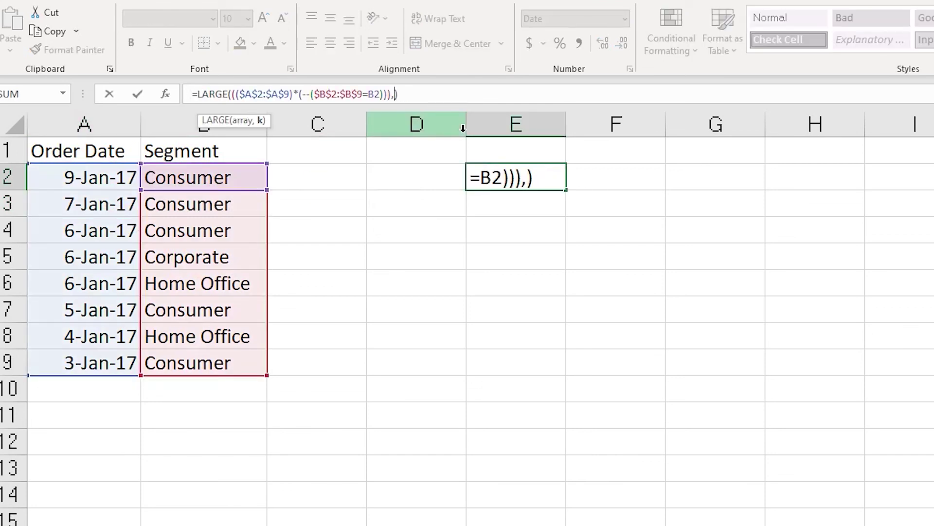
type("3")
key("Return")
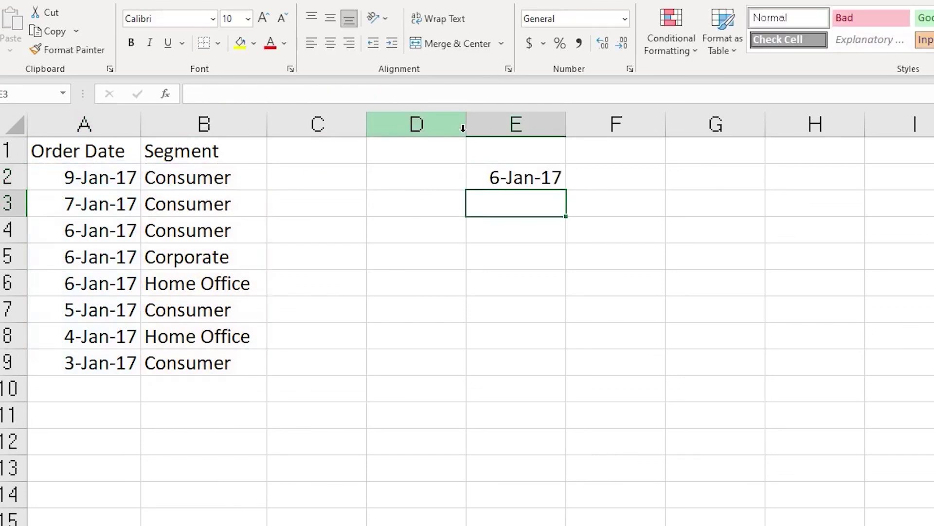
- Copy the segment-based LARGE formula from E2 down through E9
left_click(128, 240)
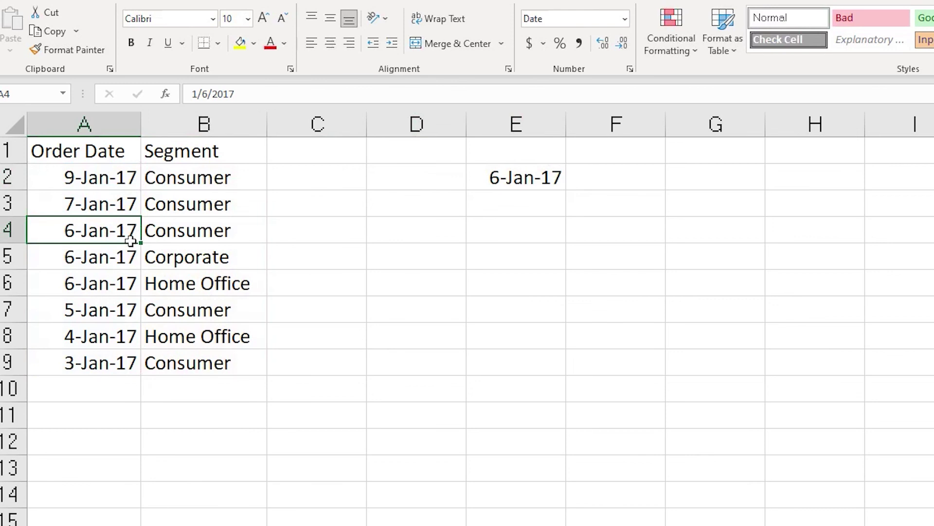
left_click(549, 184)
left_click_drag(568, 193, 561, 367)
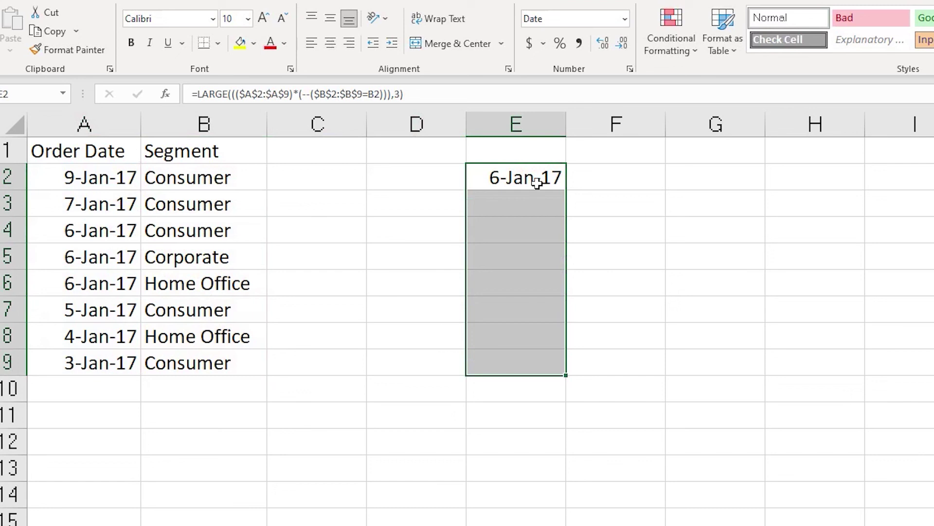
key("ctrl+z")
left_click_drag(571, 196, 546, 367)
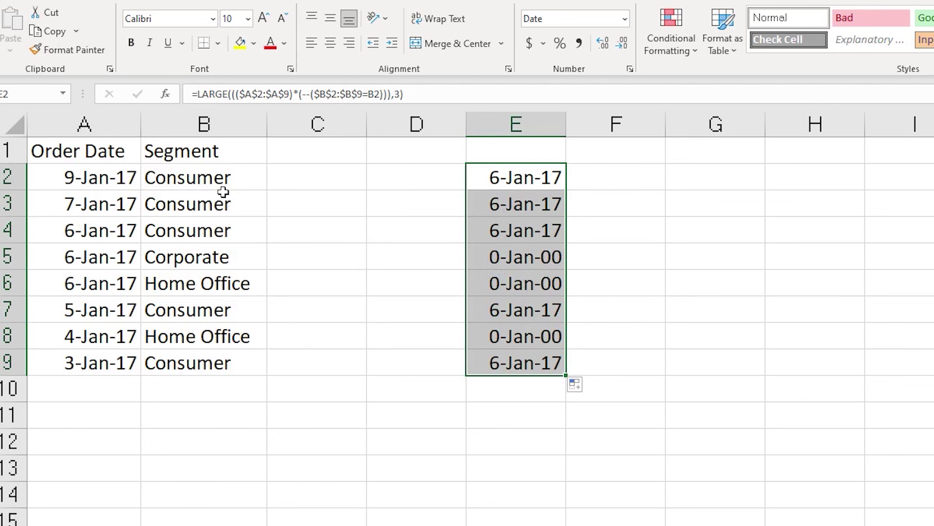
- Compare the dates in column E with the Consumer, Corporate and Home Office entries in the Segment column
left_click_drag(214, 178, 224, 229)
left_click_drag(542, 234, 532, 181)
left_click(217, 263)
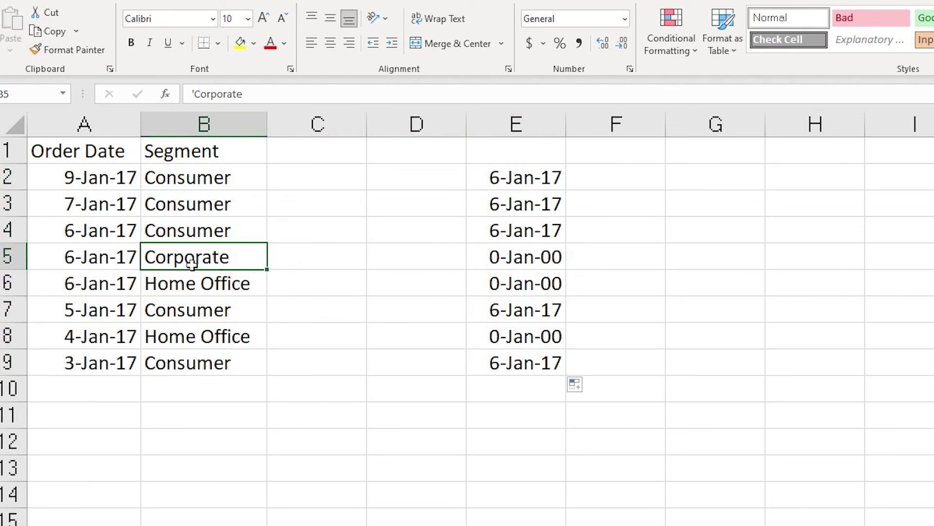
left_click_drag(125, 263, 240, 259)
left_click(532, 265)
left_click(532, 295, "shift")
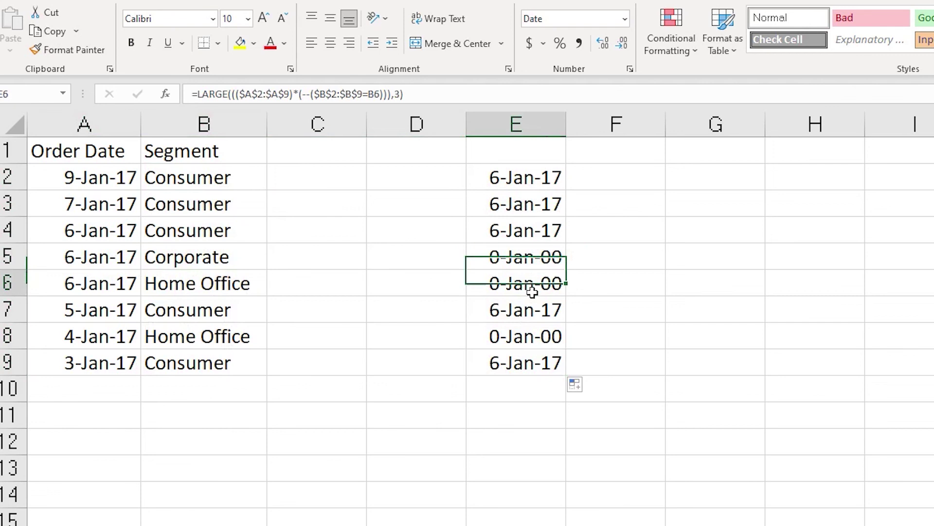
left_click(531, 285)
left_click(232, 292)
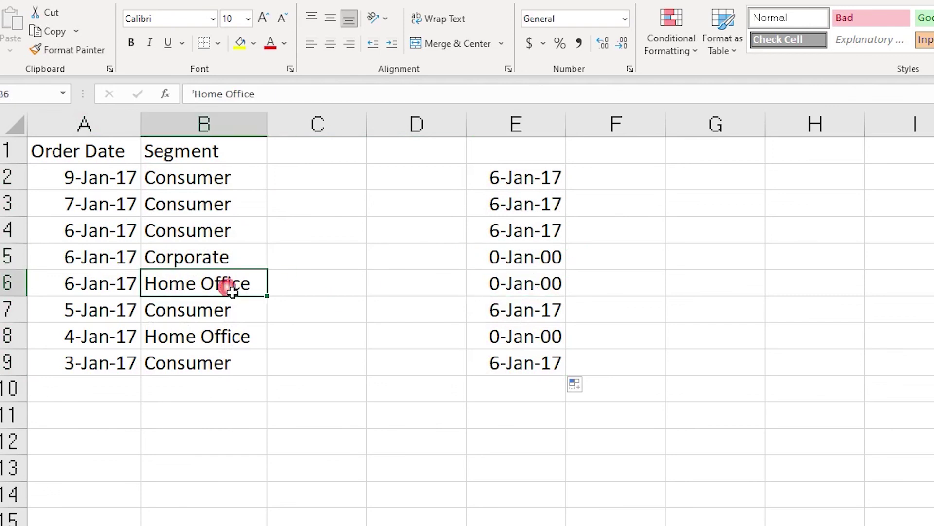
- Set the k argument of the LARGE formula in E6 to 2 to get the second latest Home Office date
left_click(511, 293)
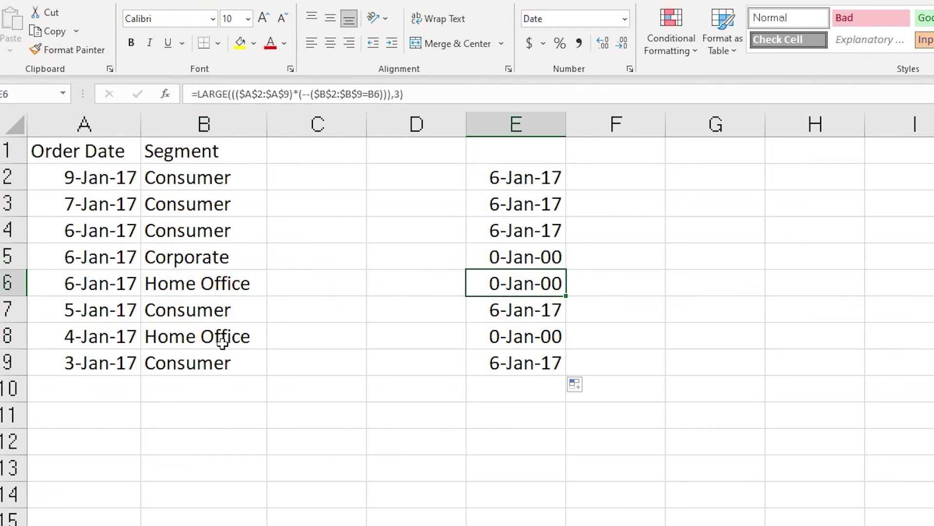
left_click(398, 94)
key("BackSpace")
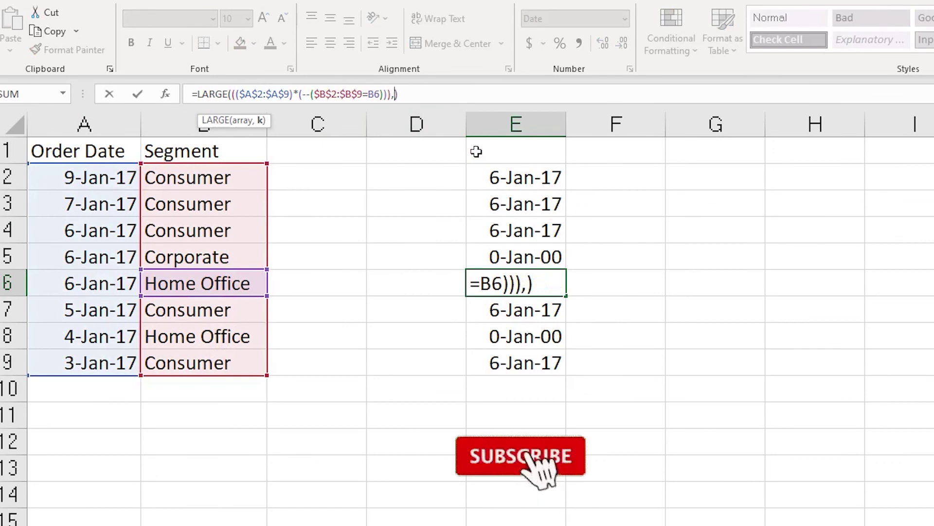
type("3")
key("Return")
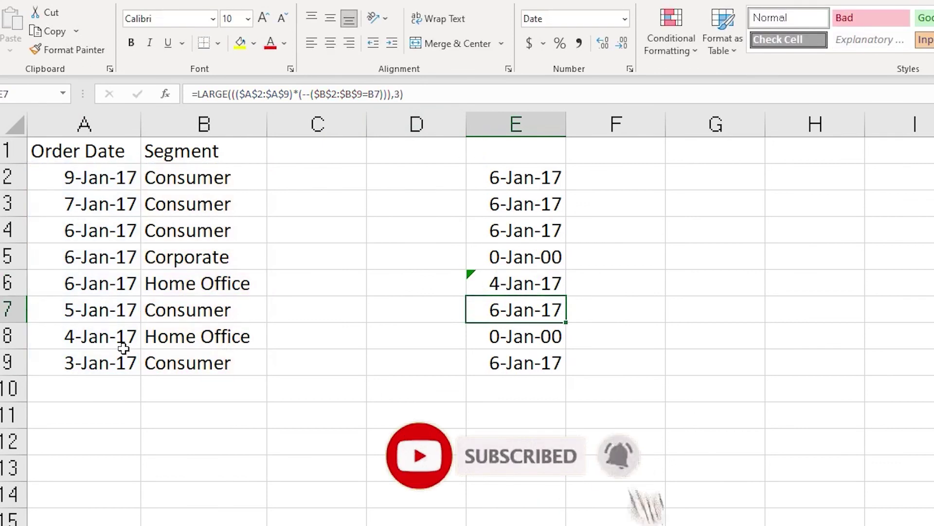
- Check the Home Office and Consumer rows 8 and 9 against the dates in column E and review the formula in E9
left_click(123, 348)
left_click(238, 346)
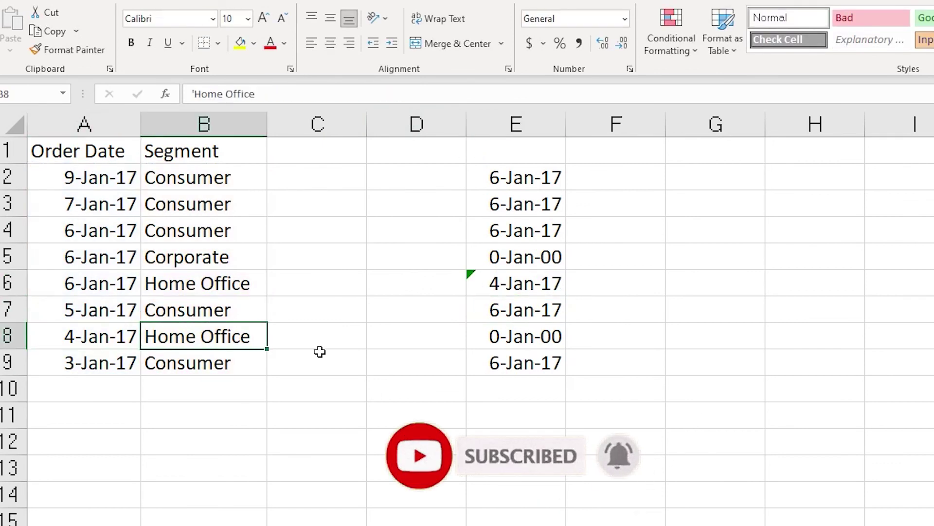
left_click(534, 367)
left_click(217, 370)
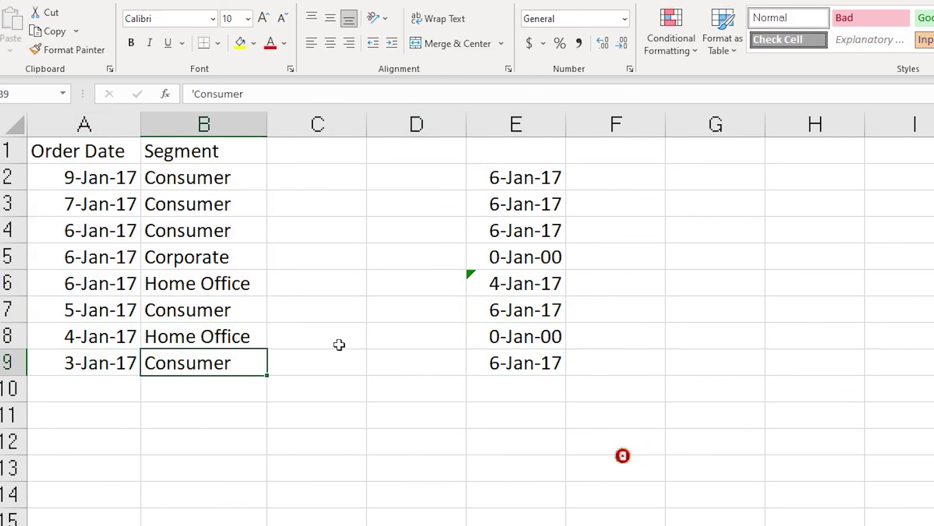
left_click(519, 209)
left_click(554, 365)
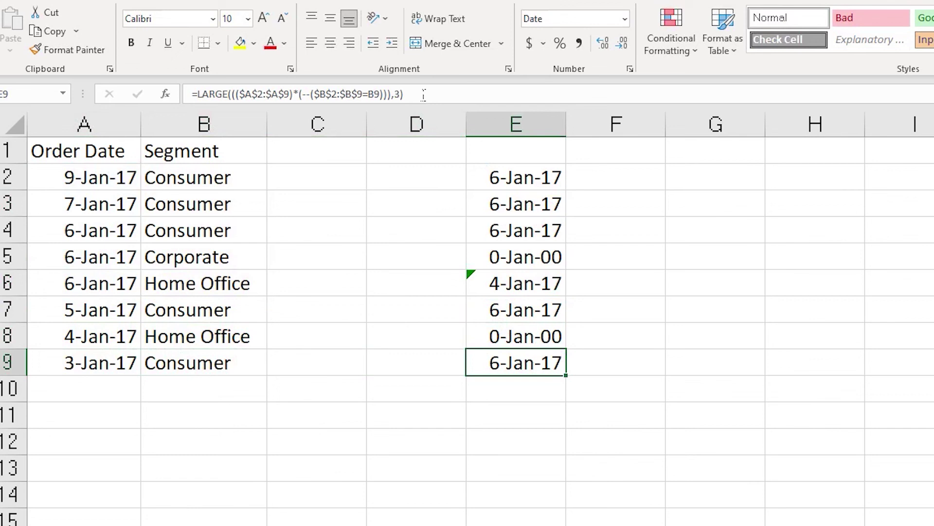
left_click(441, 97)
left_click_drag(441, 96, 210, 110)
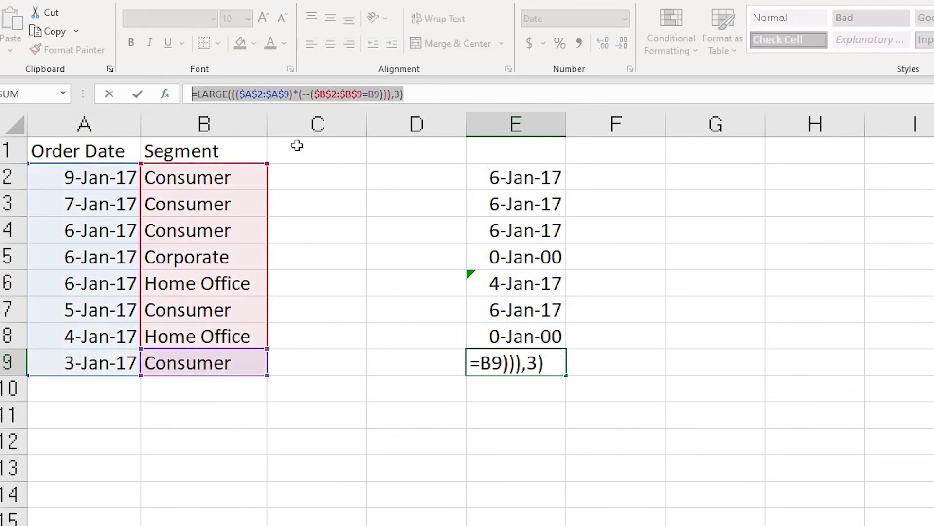
key("Escape")
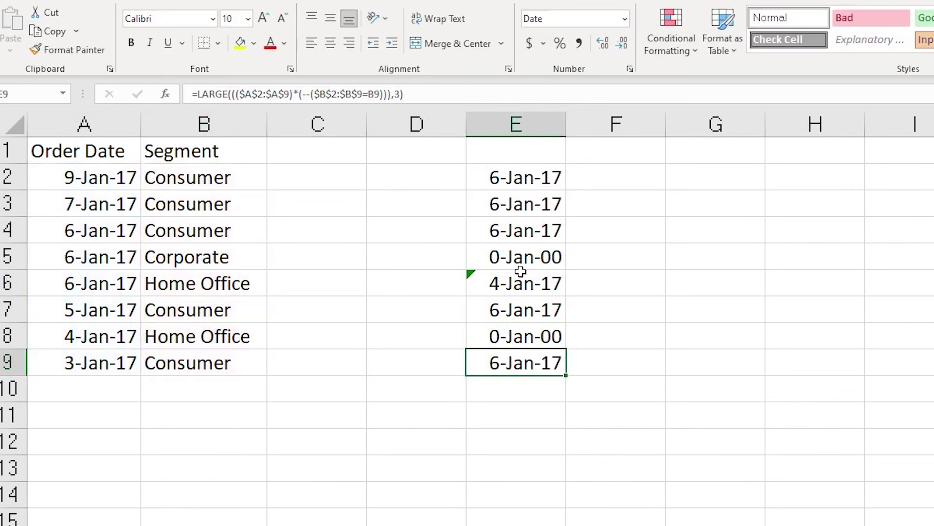